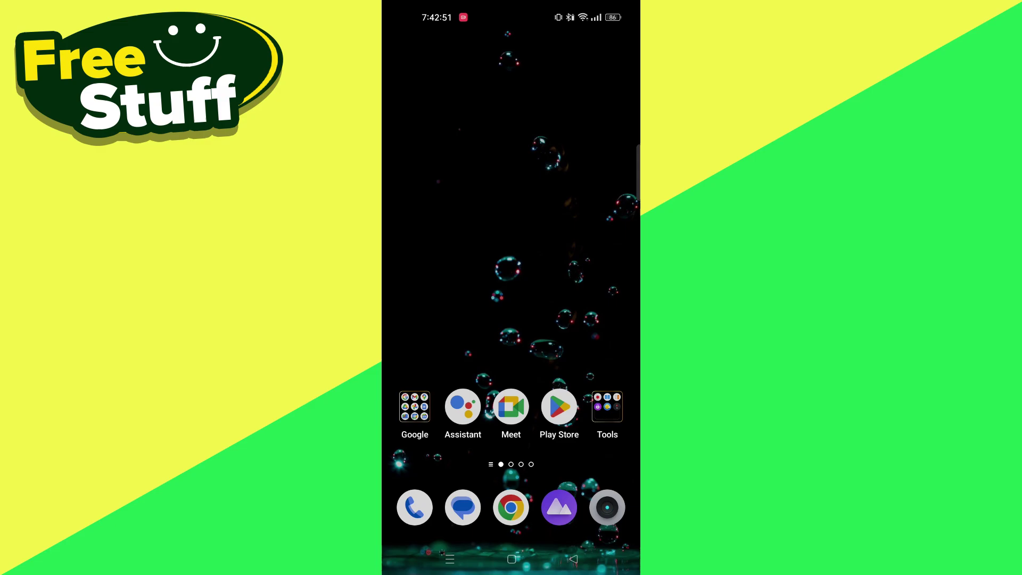
pyautogui.hscroll(5, 511, 256)
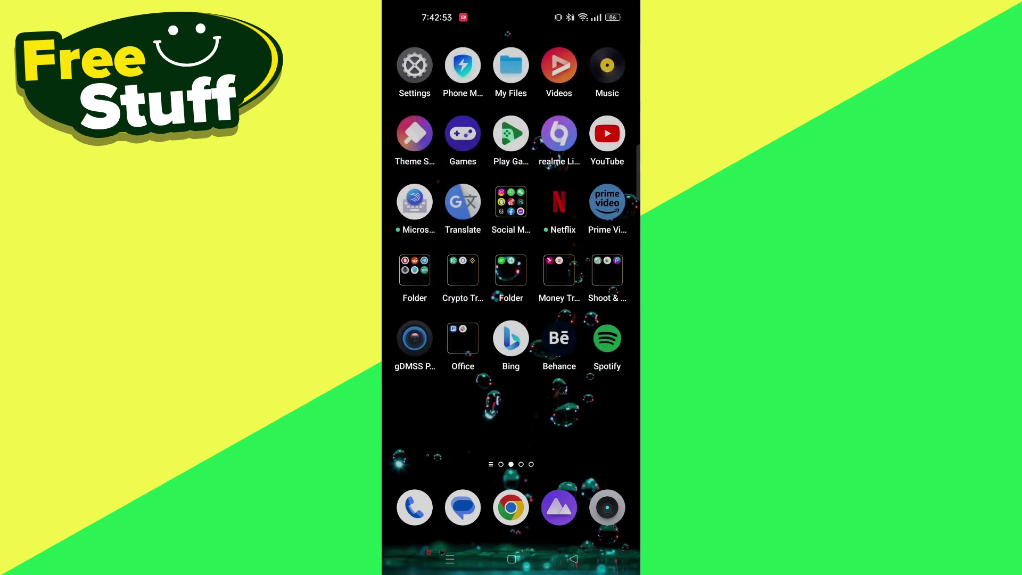
# Step: Launch Google Play Games and bring up its overflow menu from the Home page
pyautogui.click(511, 133)
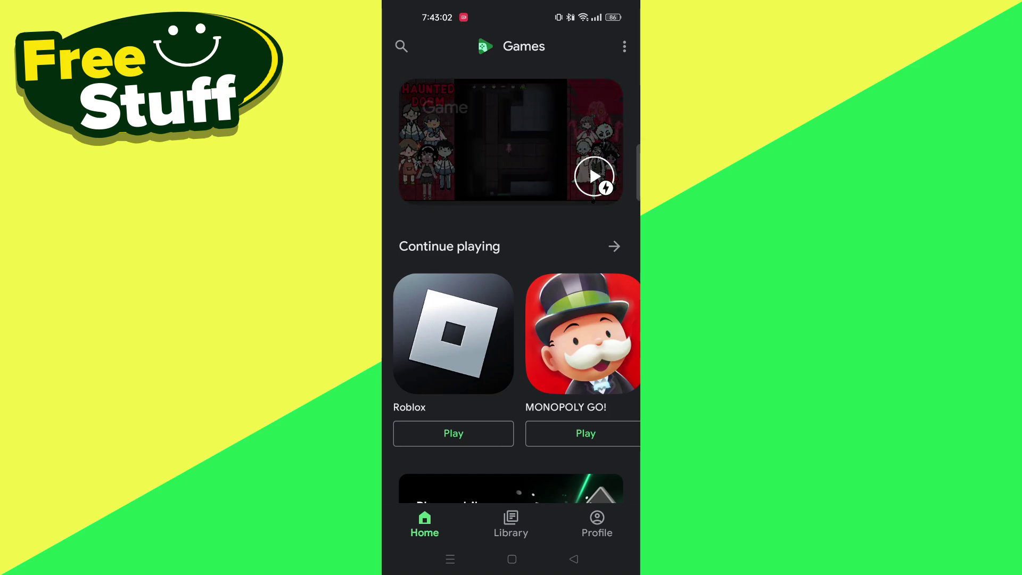
pyautogui.click(625, 47)
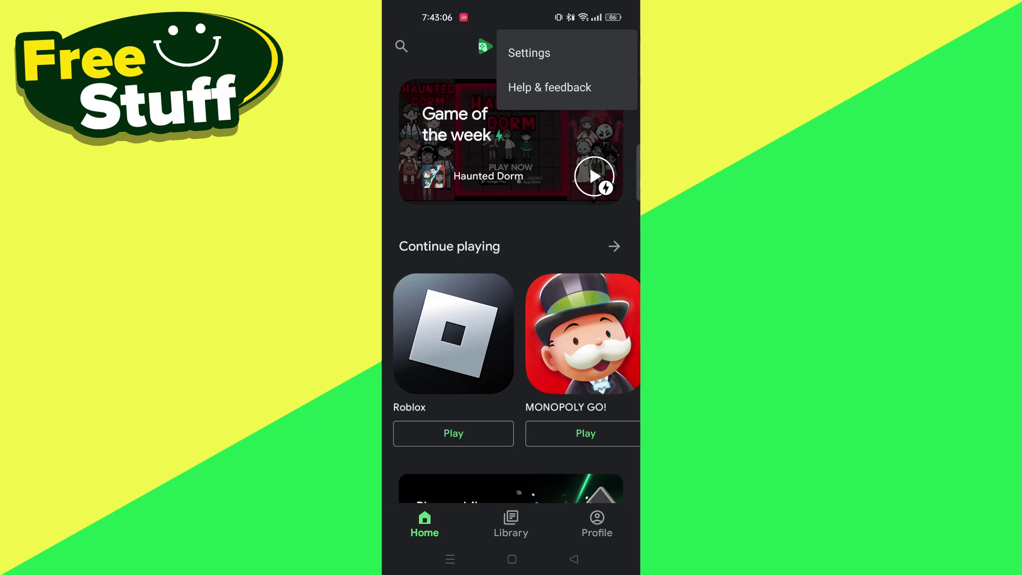
# Step: In Settings' Profile and privacy, confirm games' automatic friends-list access is Yes
pyautogui.click(528, 53)
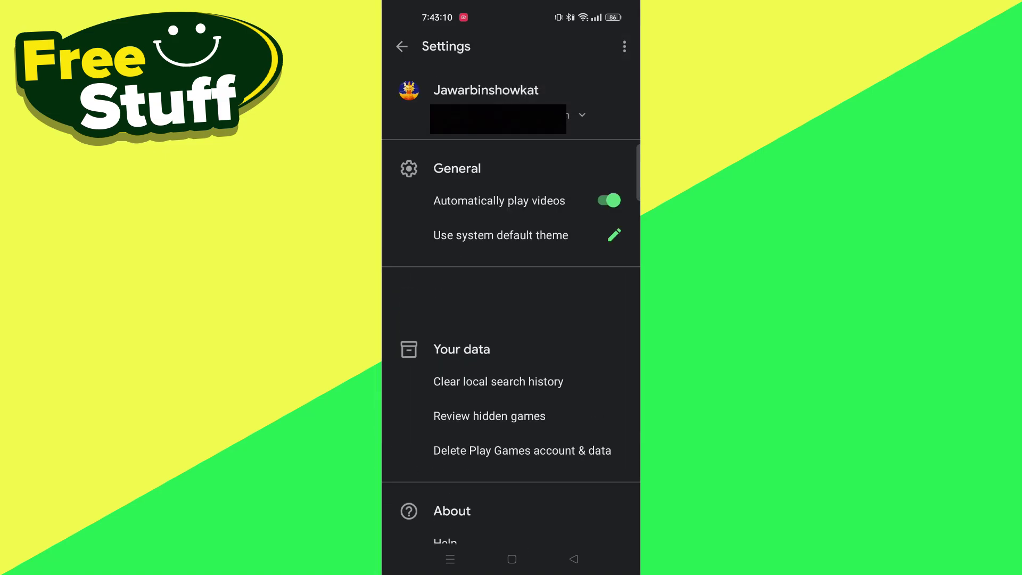
pyautogui.moveTo(536, 475); pyautogui.dragTo(572, 379)
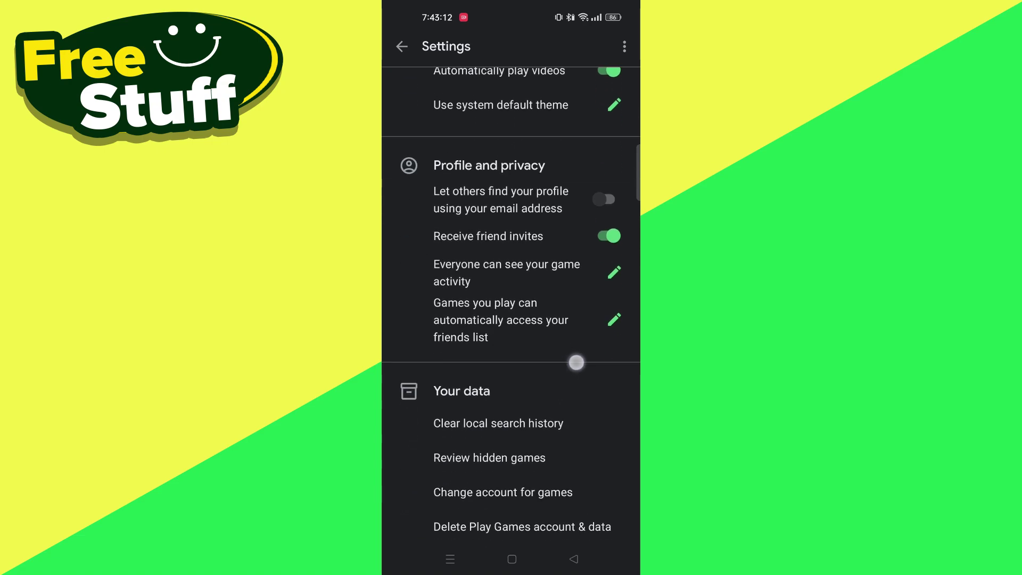
pyautogui.moveTo(554, 193); pyautogui.dragTo(452, 193)
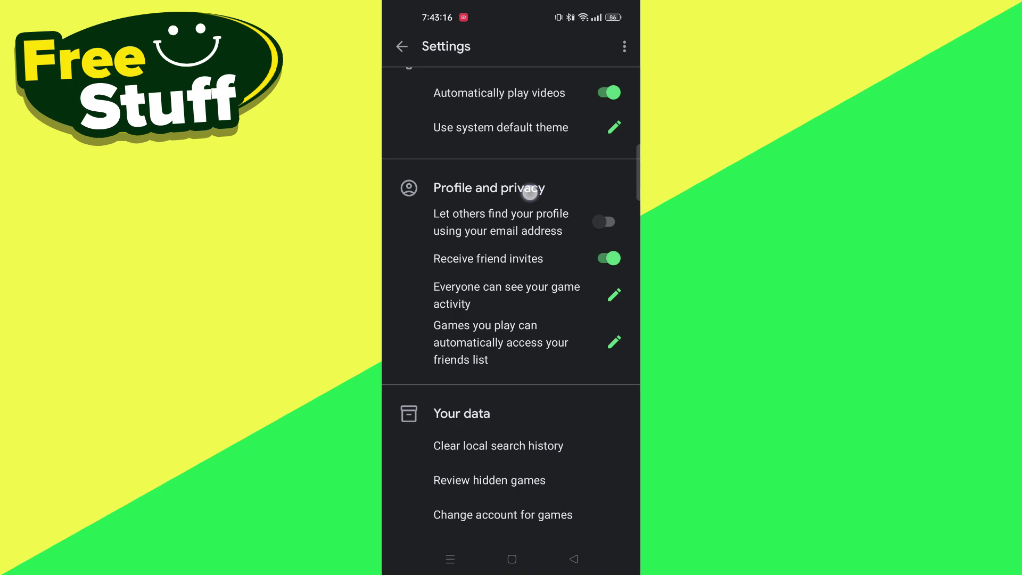
pyautogui.moveTo(452, 193); pyautogui.dragTo(429, 194)
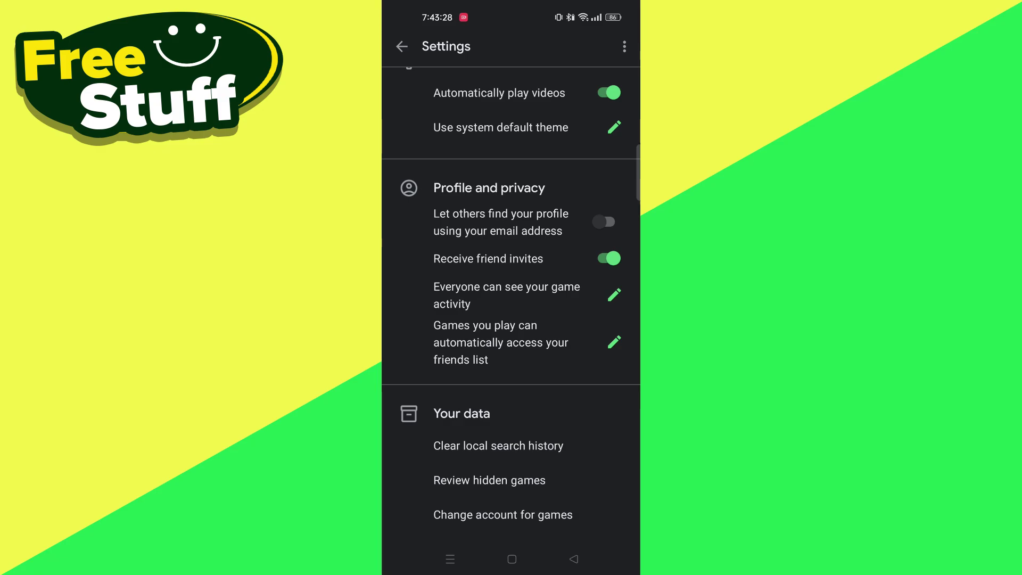
pyautogui.click(613, 342)
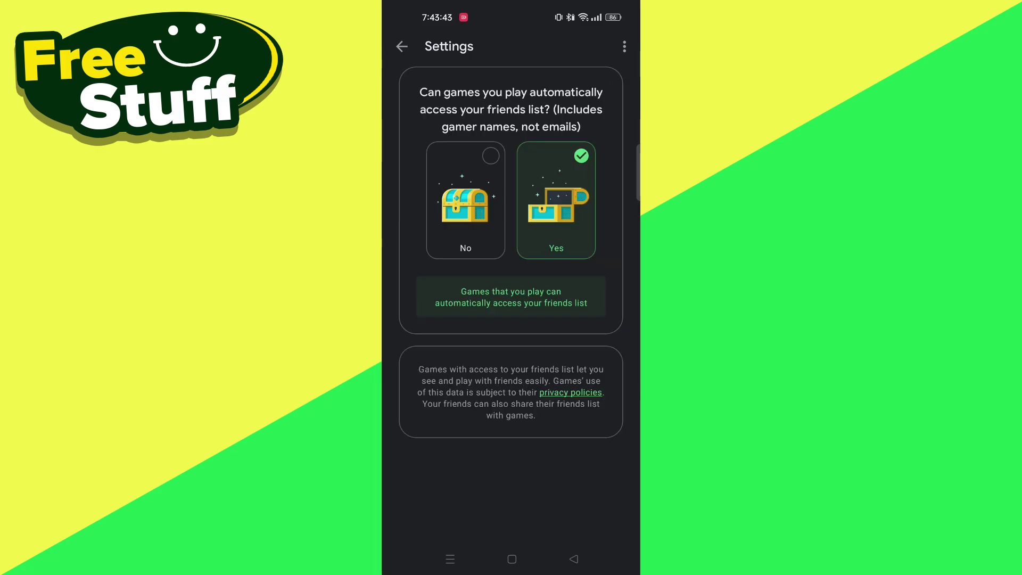
pyautogui.click(573, 559)
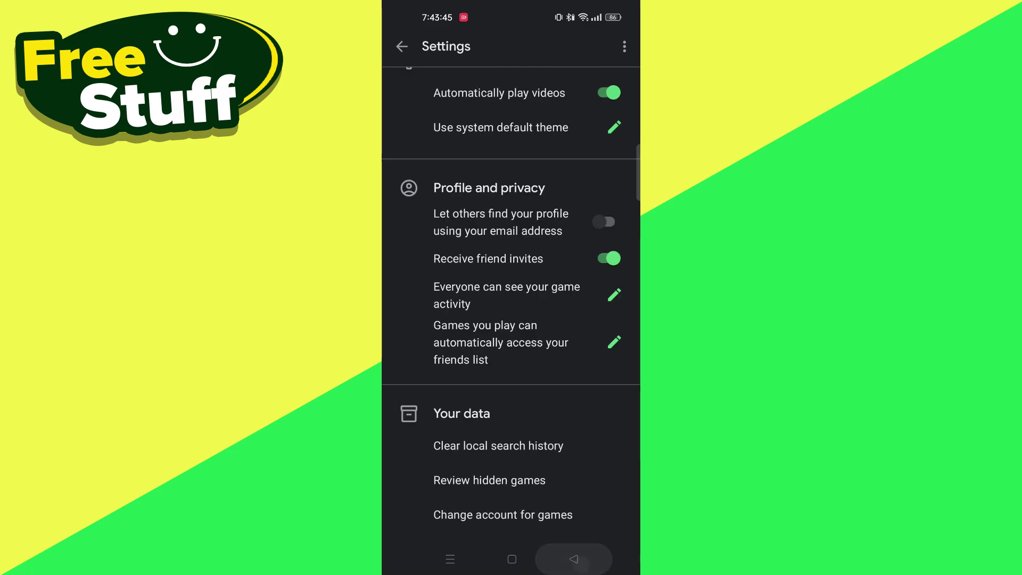
pyautogui.click(614, 295)
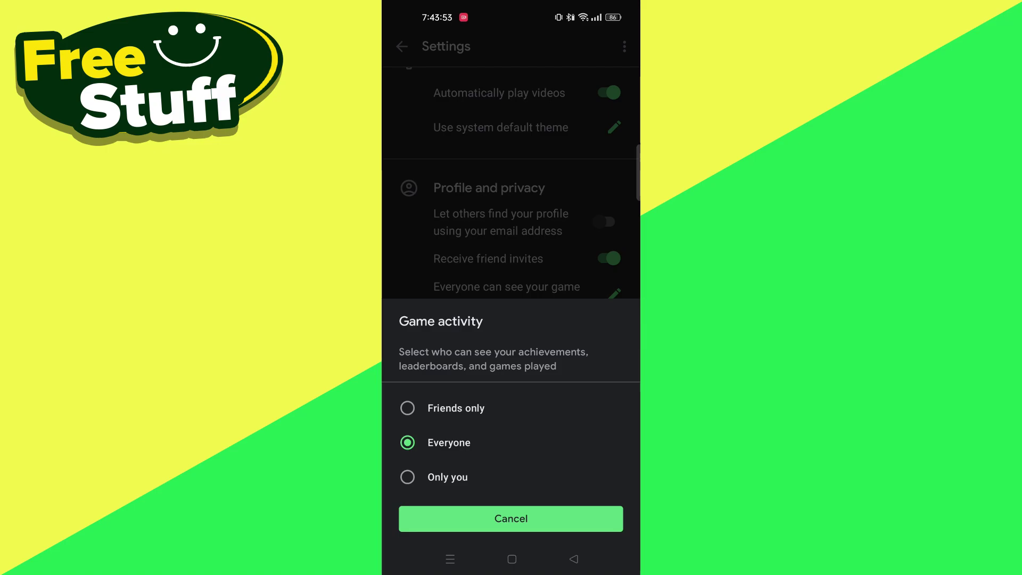
pyautogui.click(574, 558)
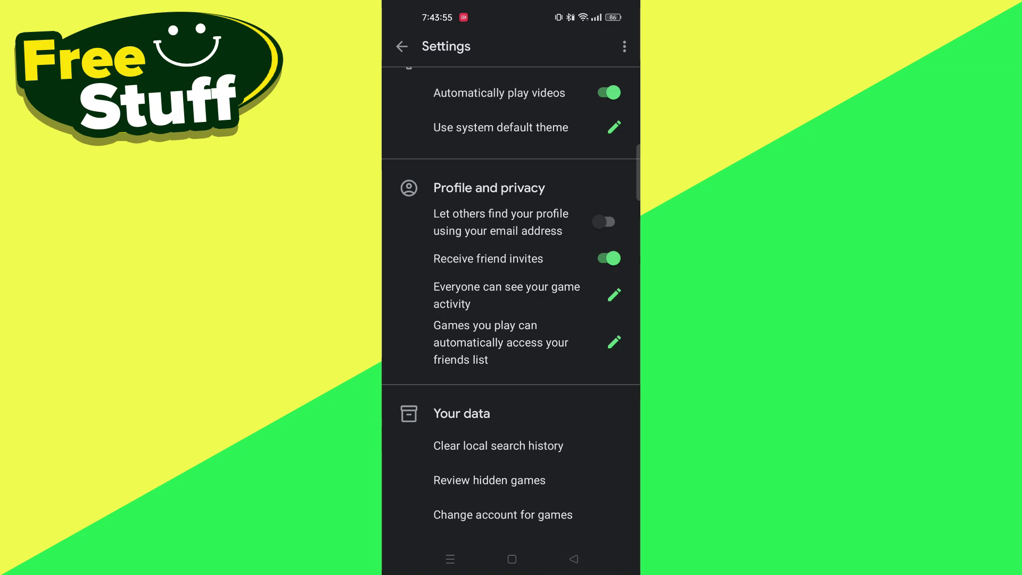
# Step: Turn on 'Let others find your profile using your email address'
pyautogui.click(608, 222)
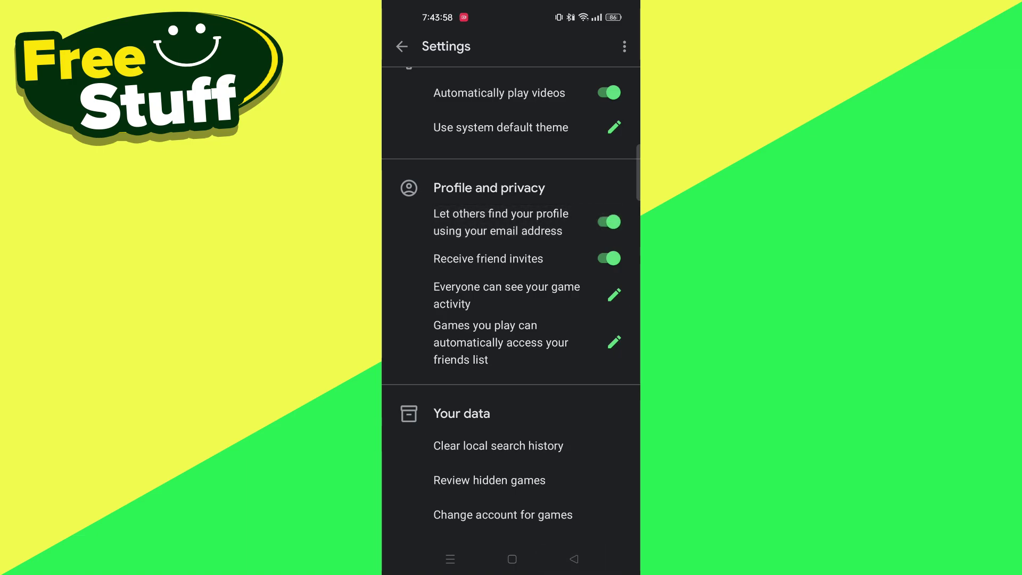